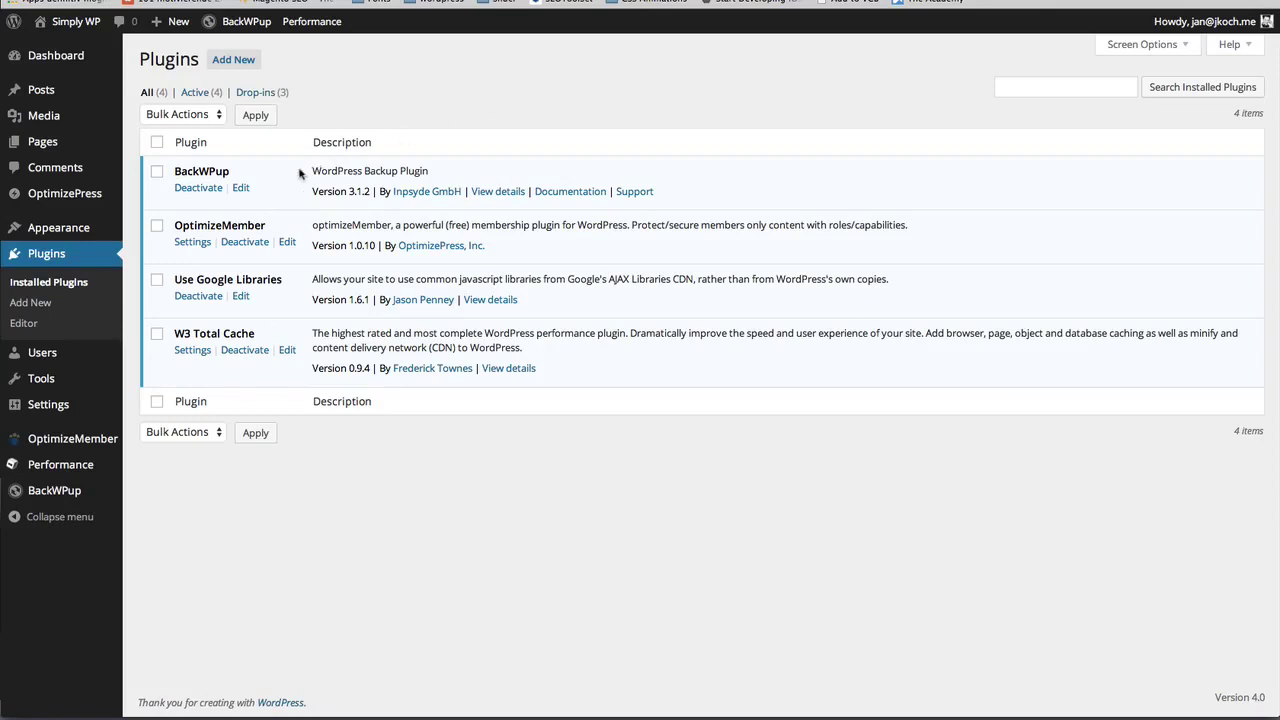
Search the WordPress plugin directory for backwpup from the page for adding new plugins
{"action": "left_click", "coordinate": [54, 308]}
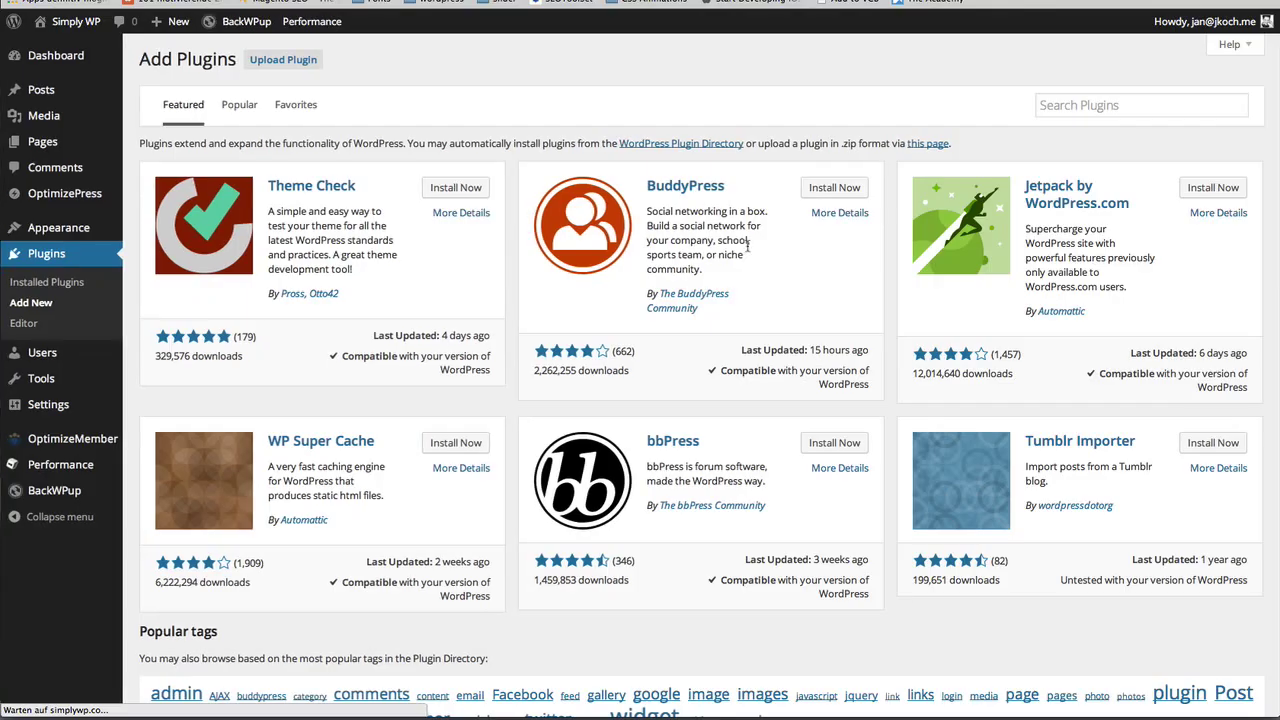
{"action": "left_click", "coordinate": [1146, 104]}
{"action": "type", "text": "backwpup"}
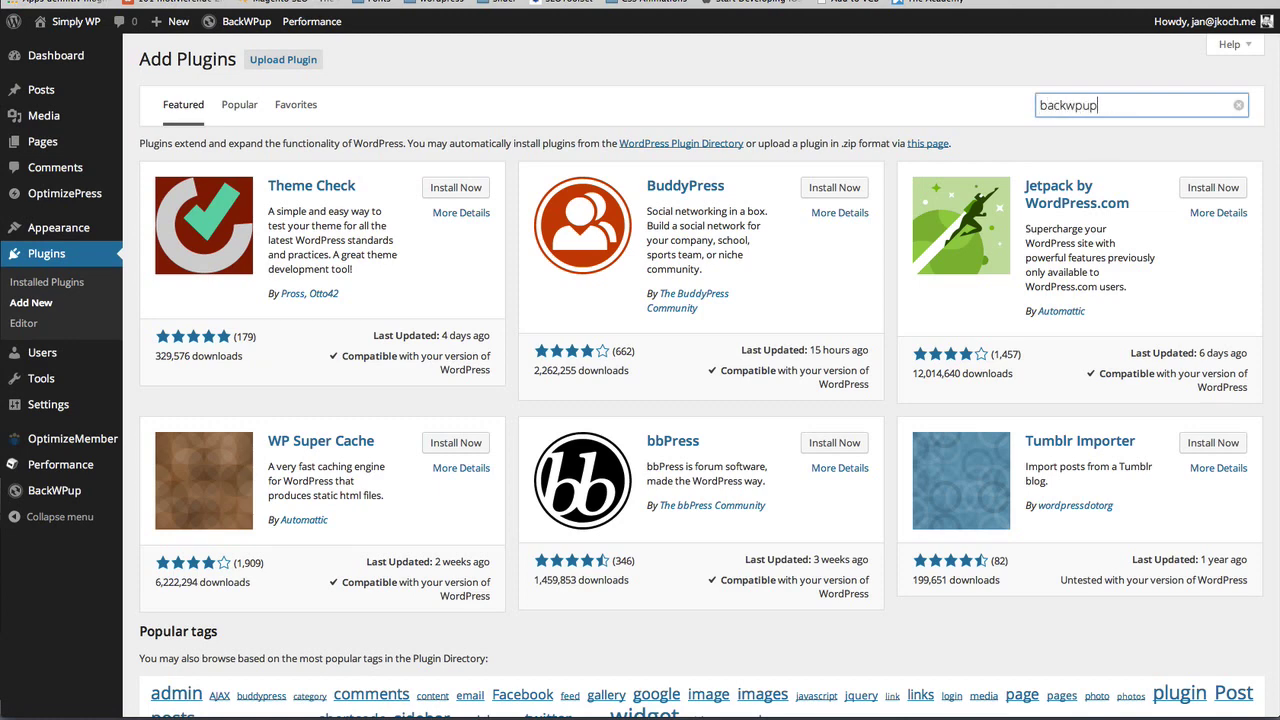
{"action": "key", "text": "Return"}
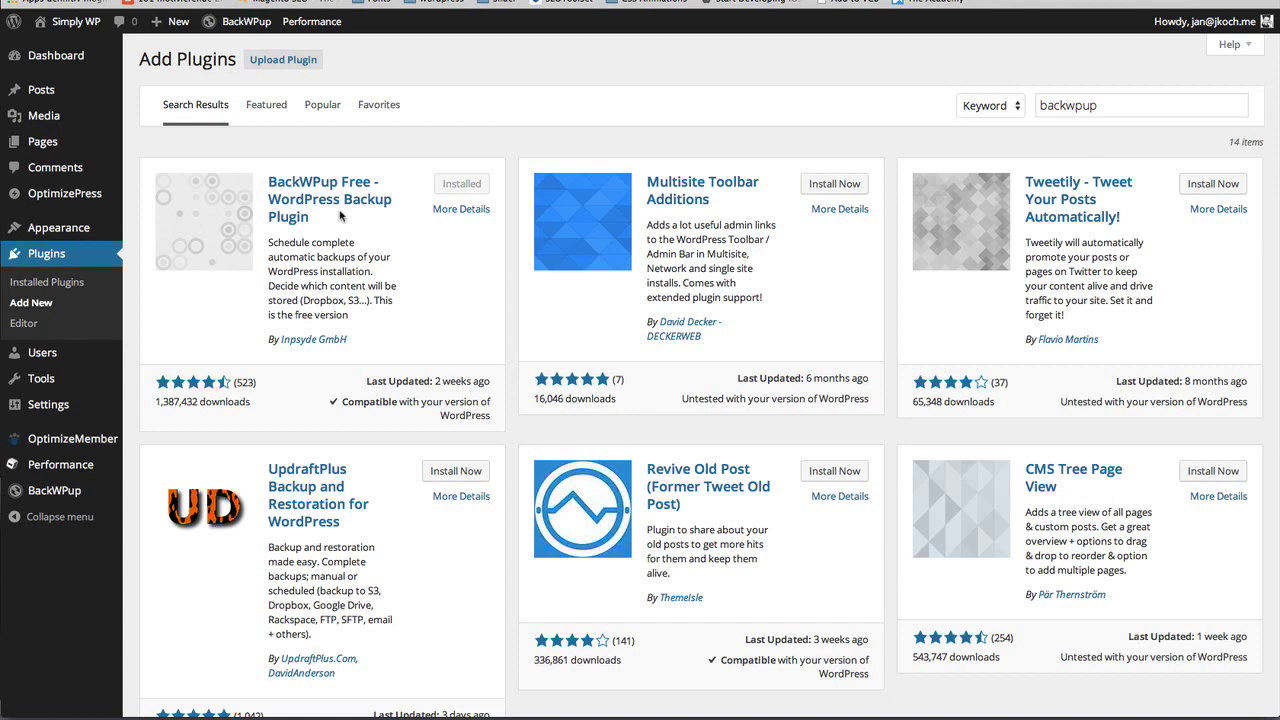
Create a new BackWPup job named "weekly full backup"
{"action": "mouse_move", "coordinate": [84, 494]}
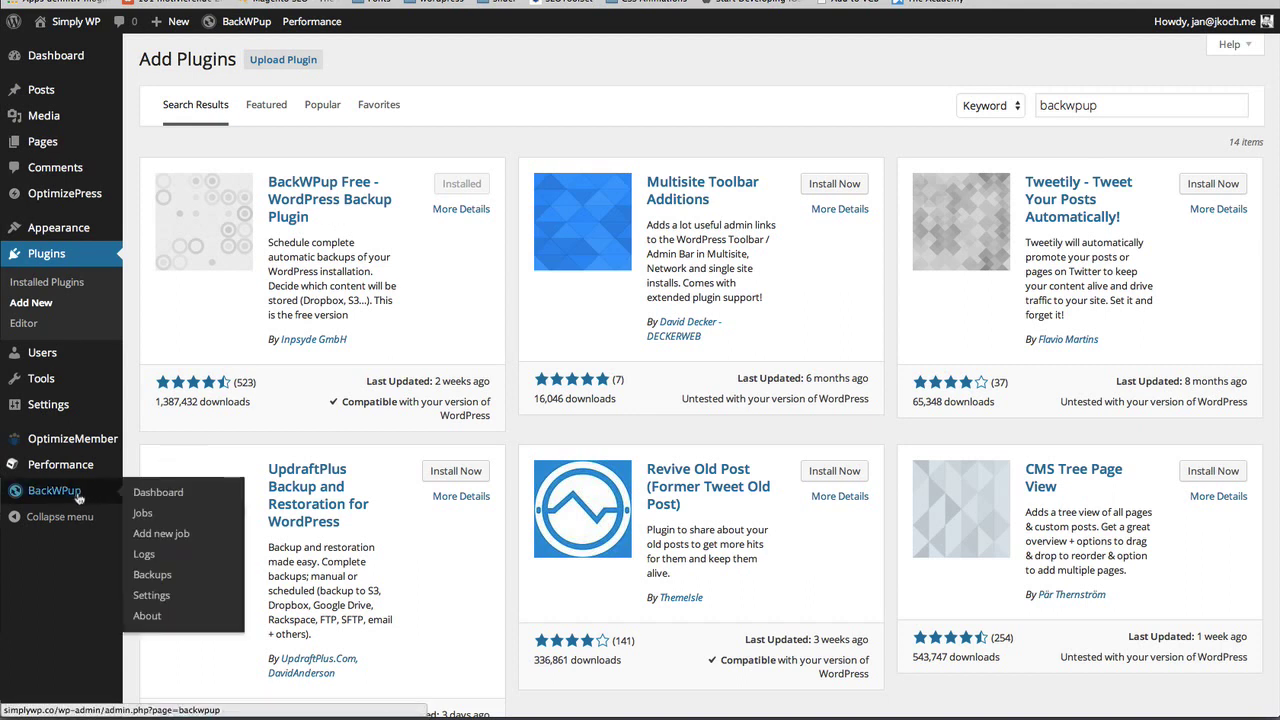
{"action": "left_click", "coordinate": [143, 514]}
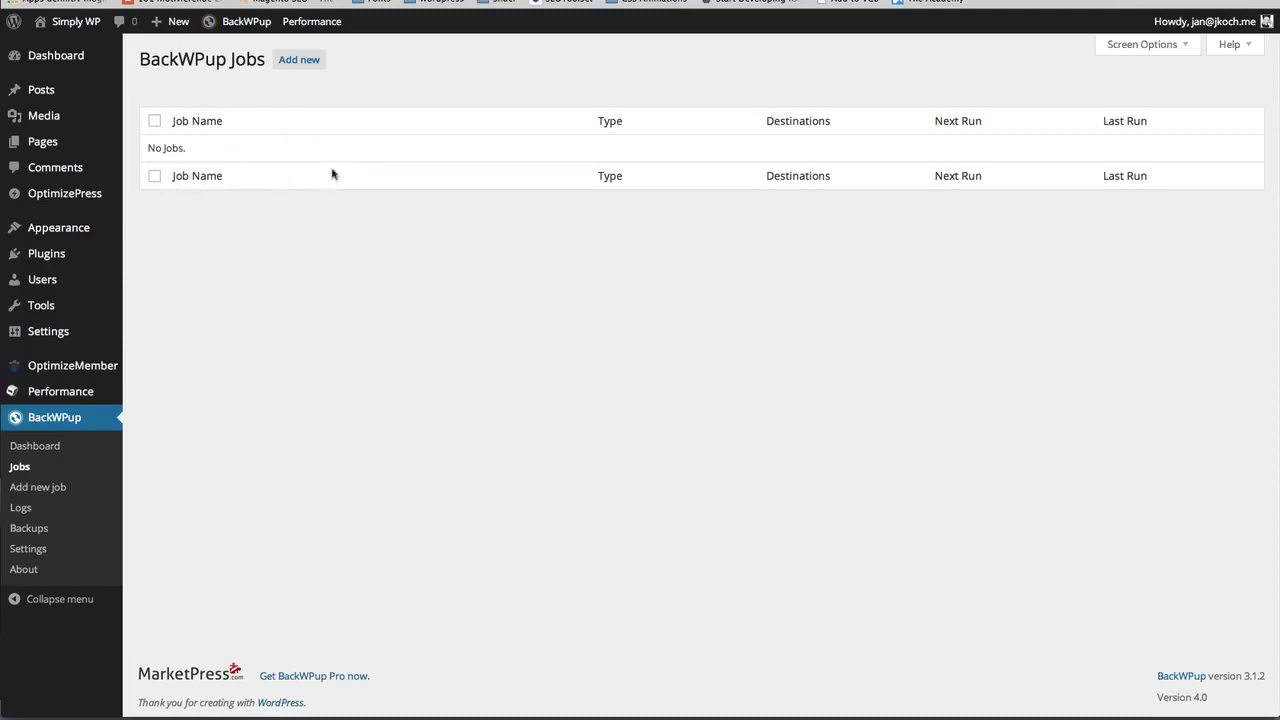
{"action": "left_click", "coordinate": [305, 64]}
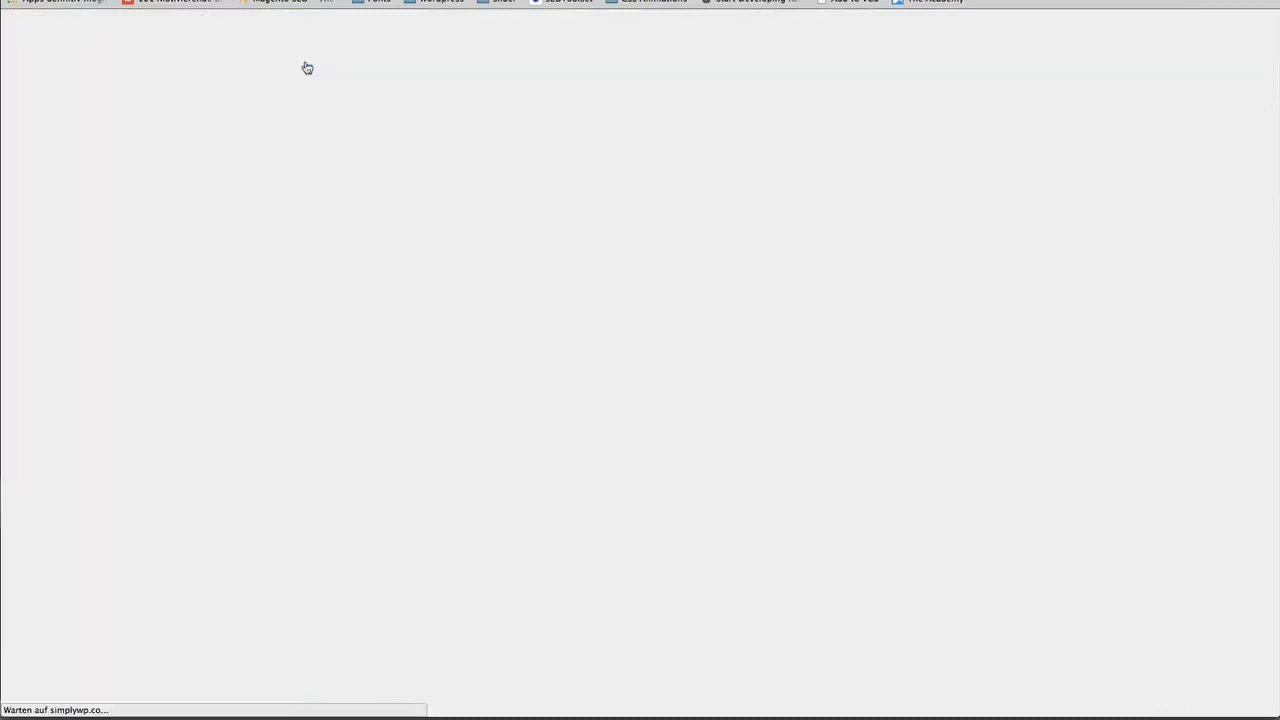
{"action": "left_click", "coordinate": [404, 180]}
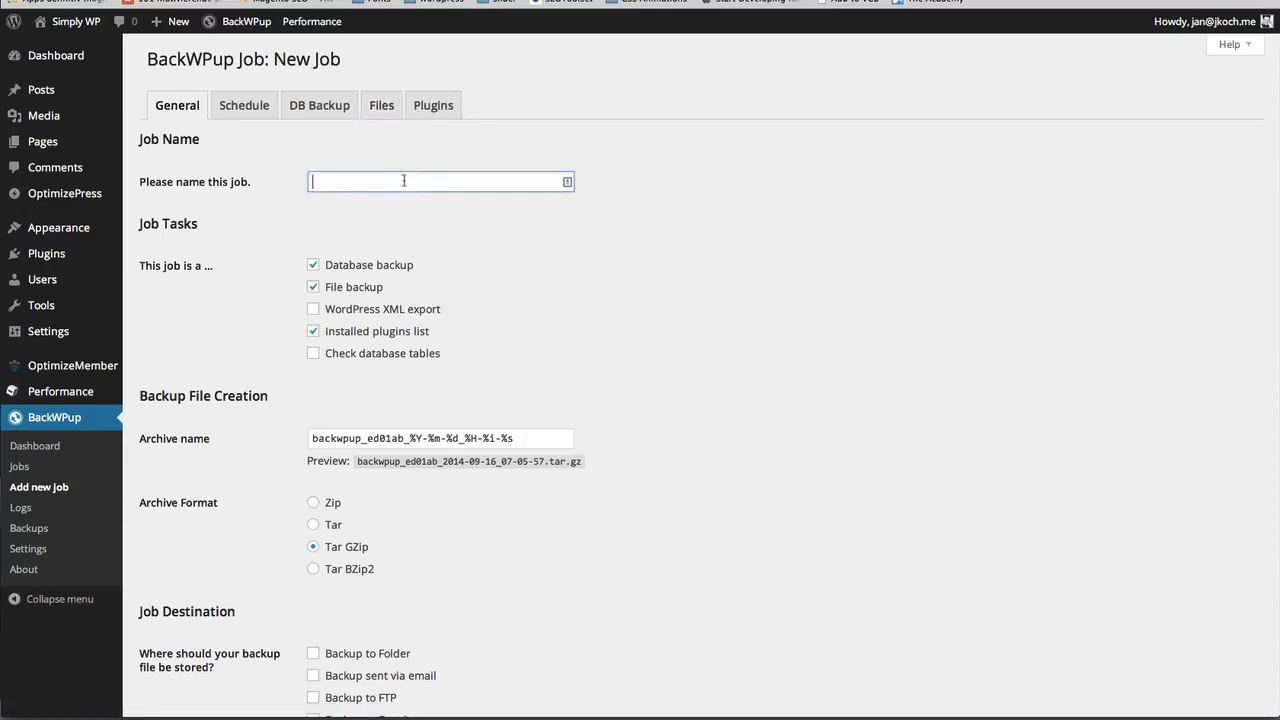
{"action": "type", "text": "weekly ful"}
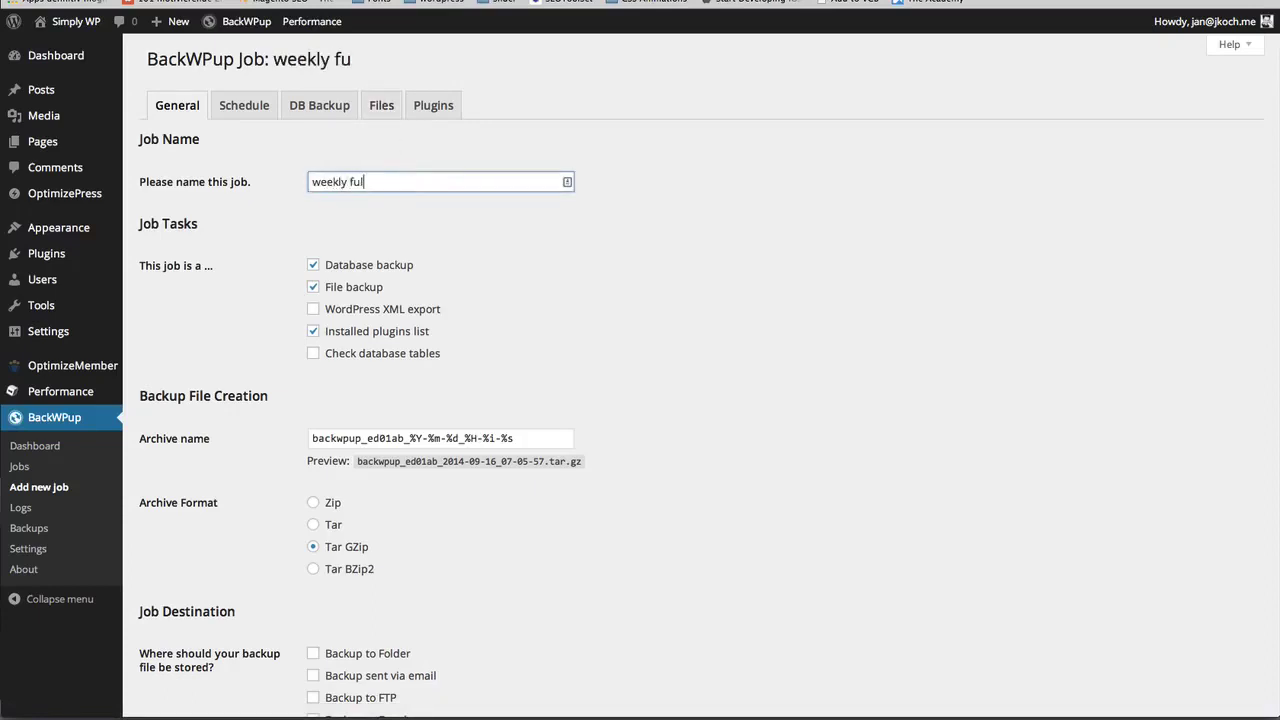
{"action": "type", "text": "l backup"}
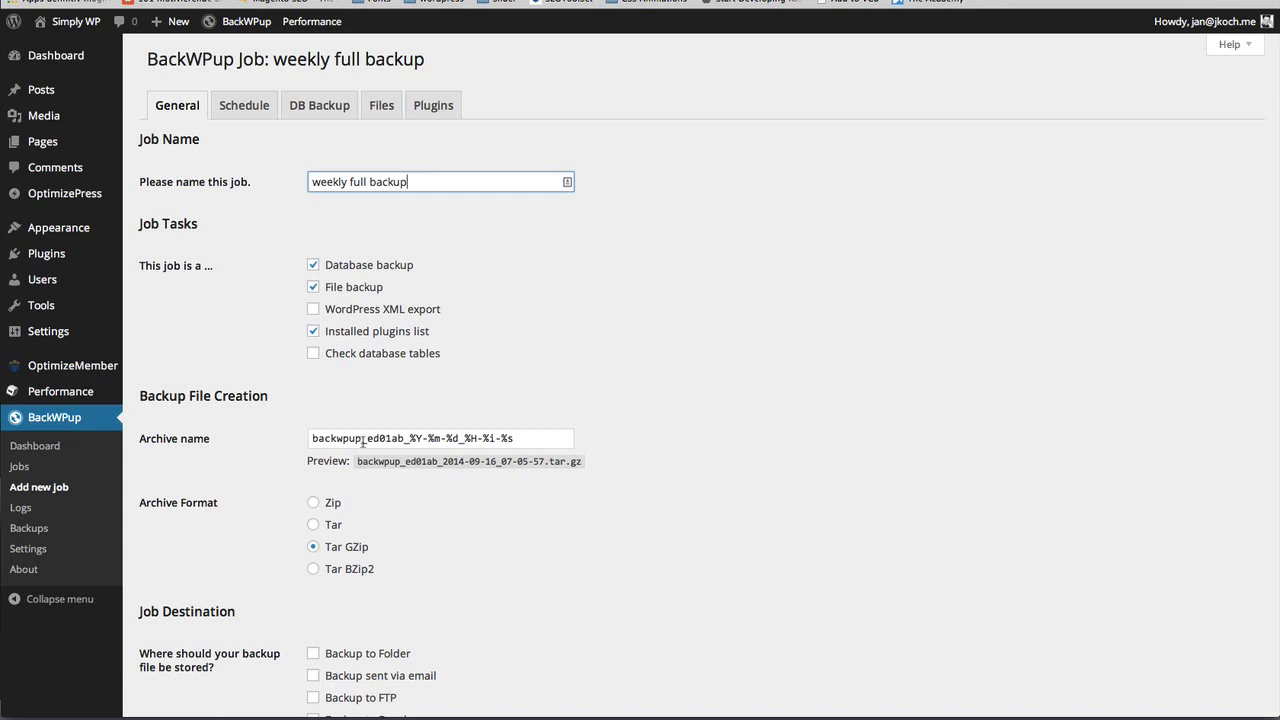
Set the job's archive format to Zip, choose Dropbox as the backup destination, and save the job
{"action": "mouse_move", "coordinate": [396, 437]}
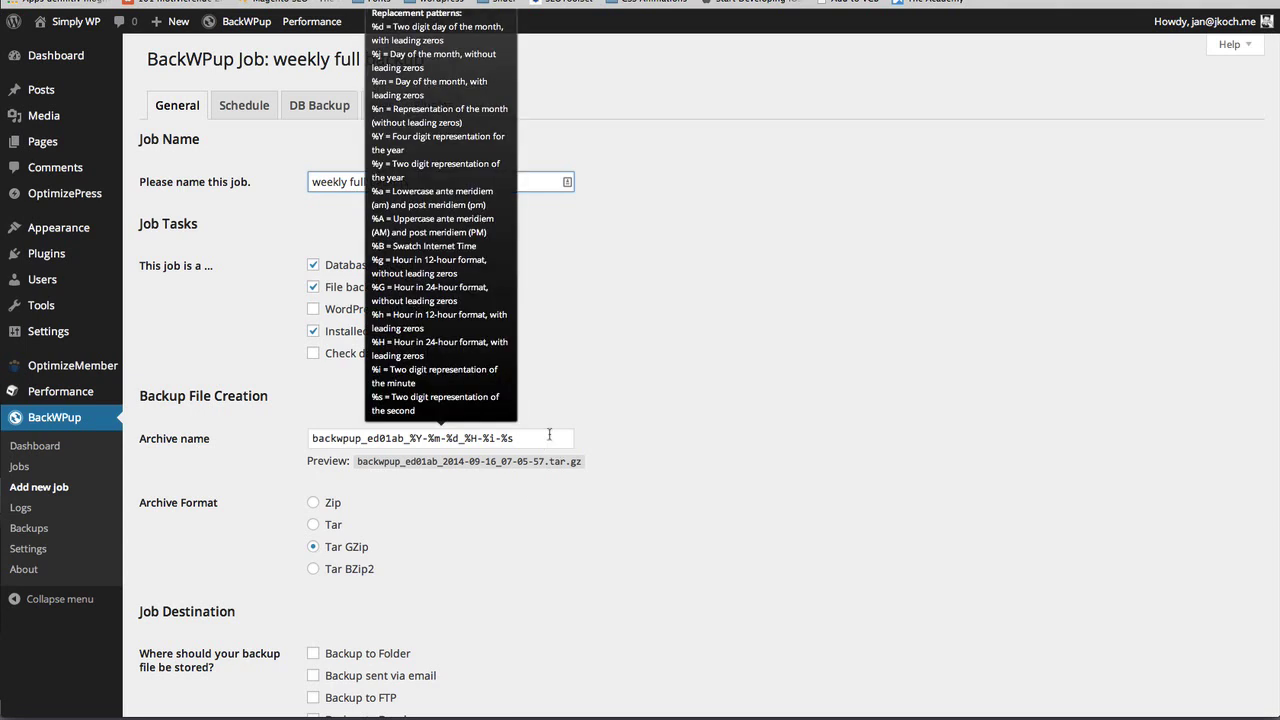
{"action": "left_click", "coordinate": [313, 504]}
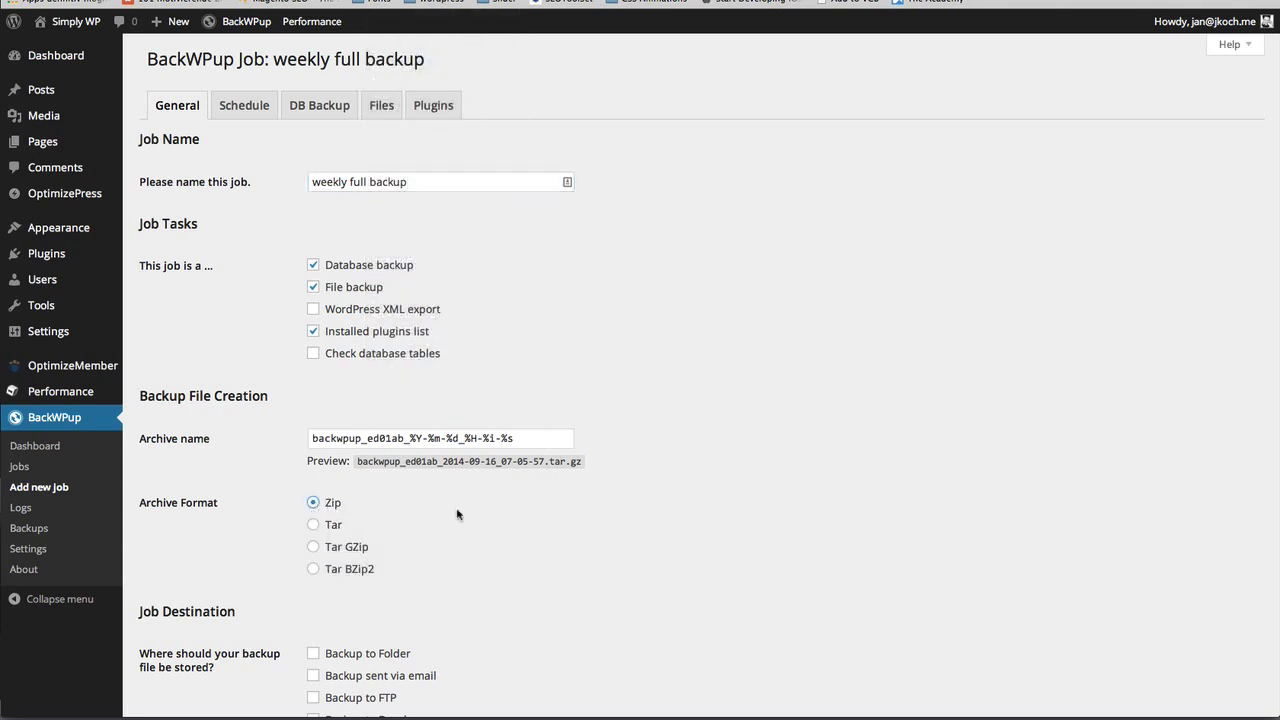
{"action": "scroll", "coordinate": [457, 514], "scroll_direction": "down", "scroll_amount": 1}
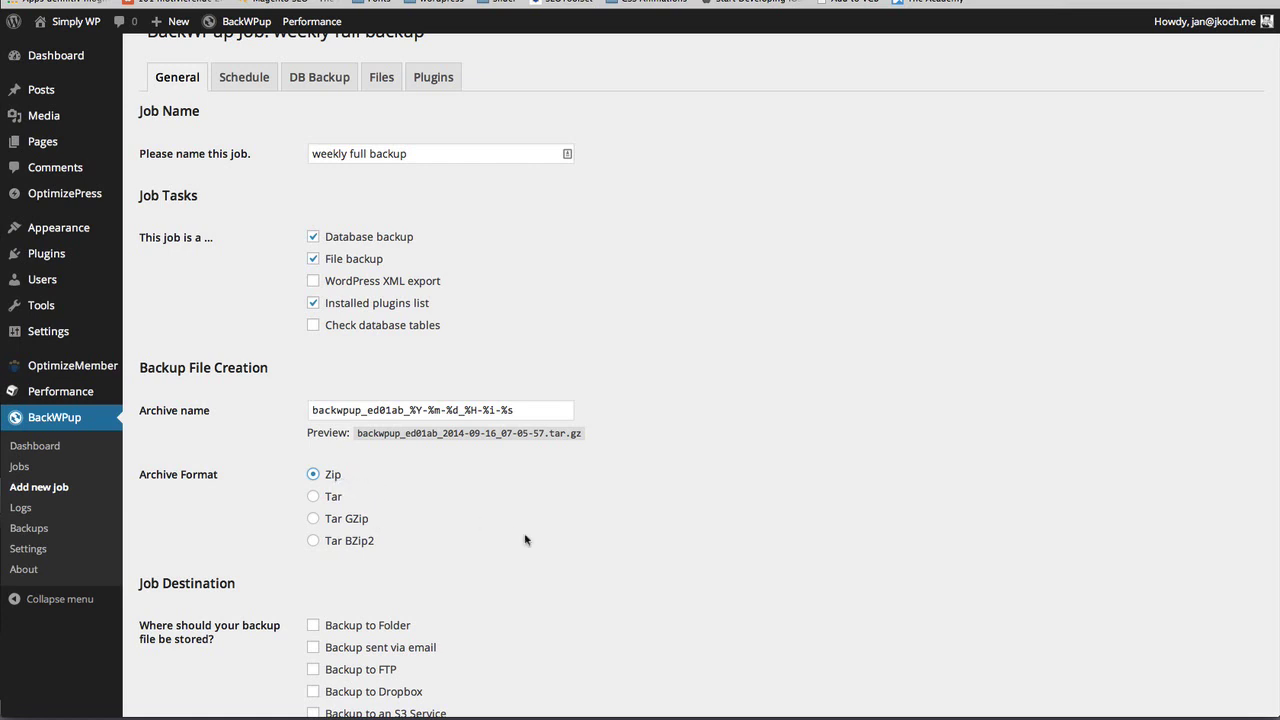
{"action": "scroll", "coordinate": [524, 538], "scroll_direction": "down", "scroll_amount": 2}
{"action": "scroll", "coordinate": [524, 538], "scroll_direction": "down", "scroll_amount": 5}
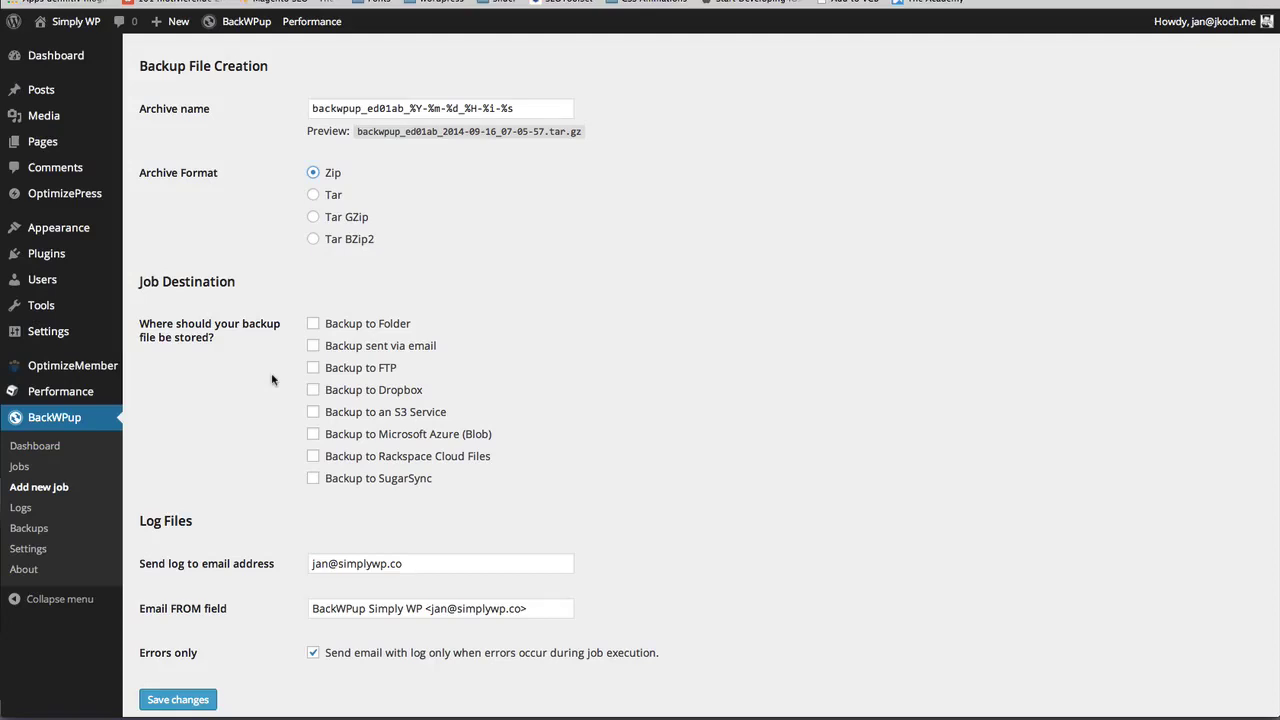
{"action": "left_click", "coordinate": [313, 391]}
{"action": "left_click", "coordinate": [186, 704]}
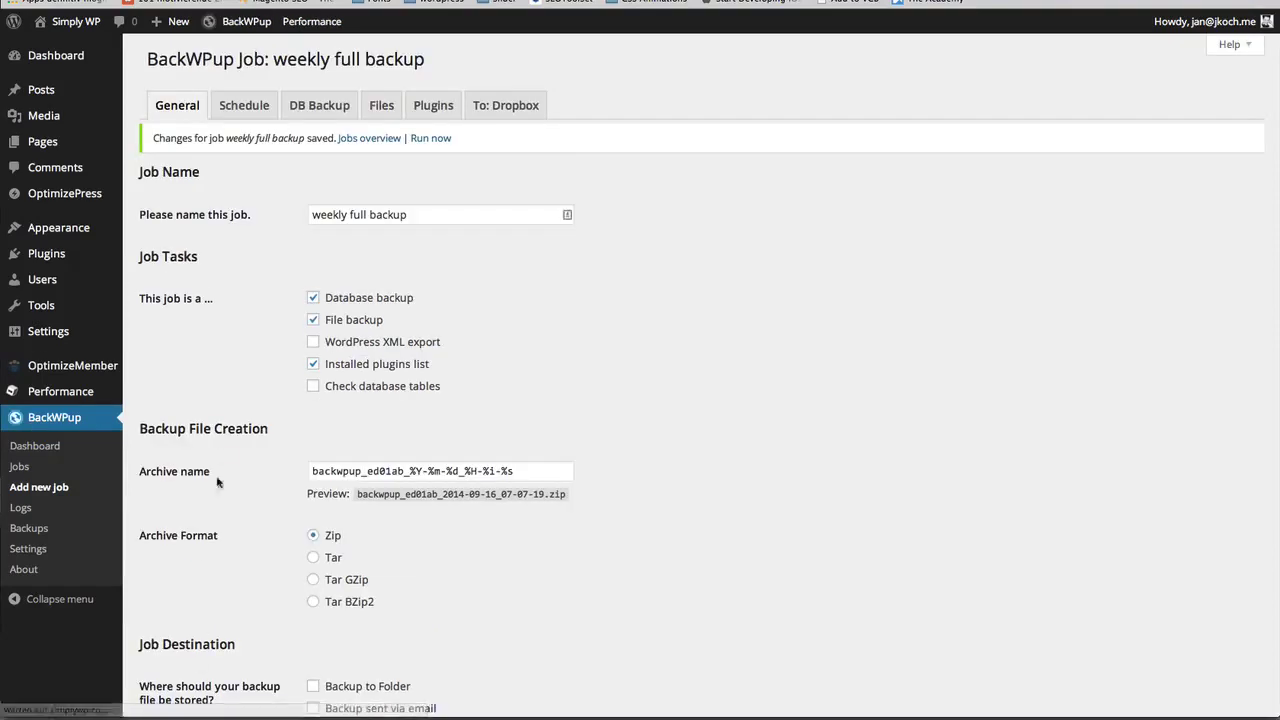
Schedule the job to start with WordPress cron on a weekly basis and save the schedule
{"action": "left_click", "coordinate": [251, 107]}
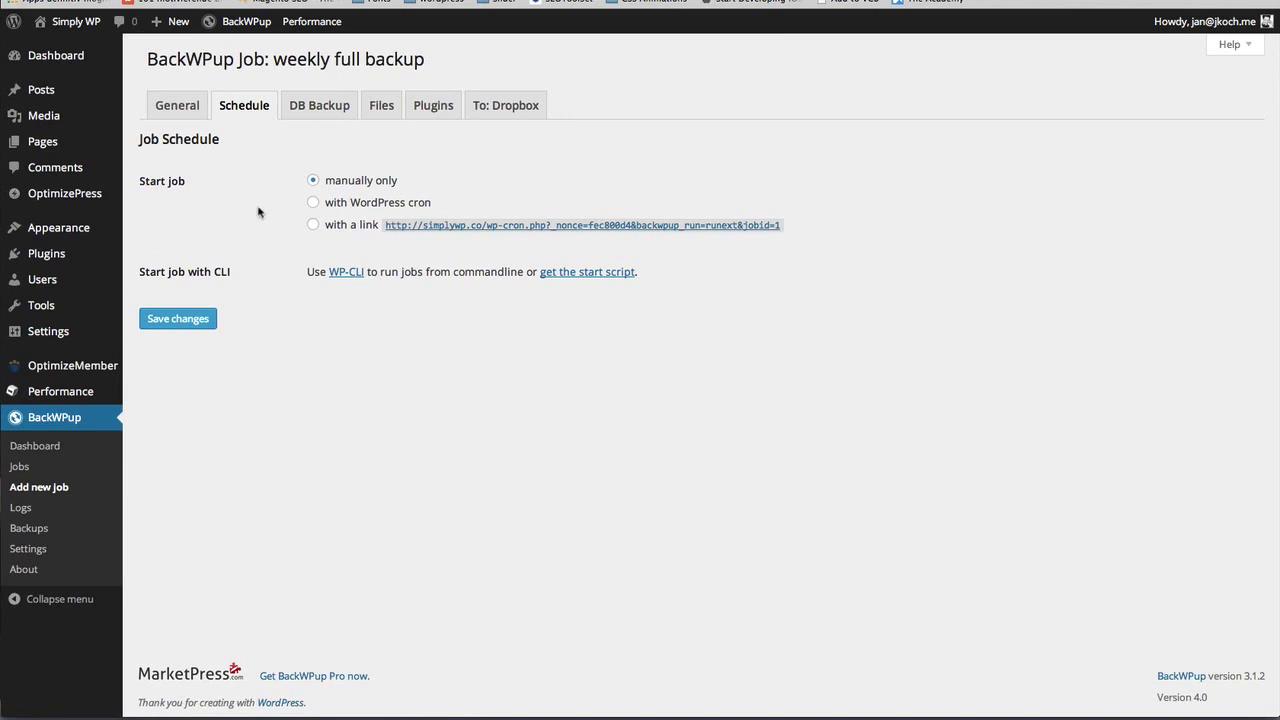
{"action": "left_click", "coordinate": [314, 203]}
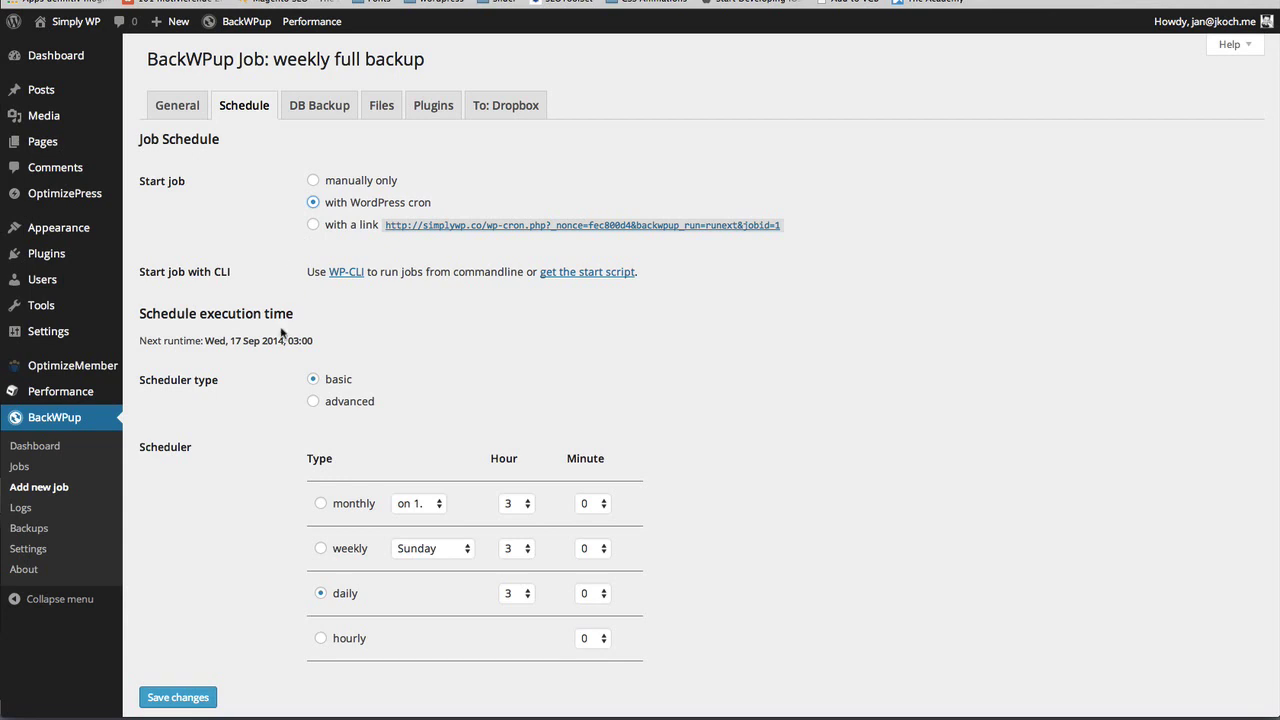
{"action": "scroll", "coordinate": [288, 370], "scroll_direction": "down", "scroll_amount": 3}
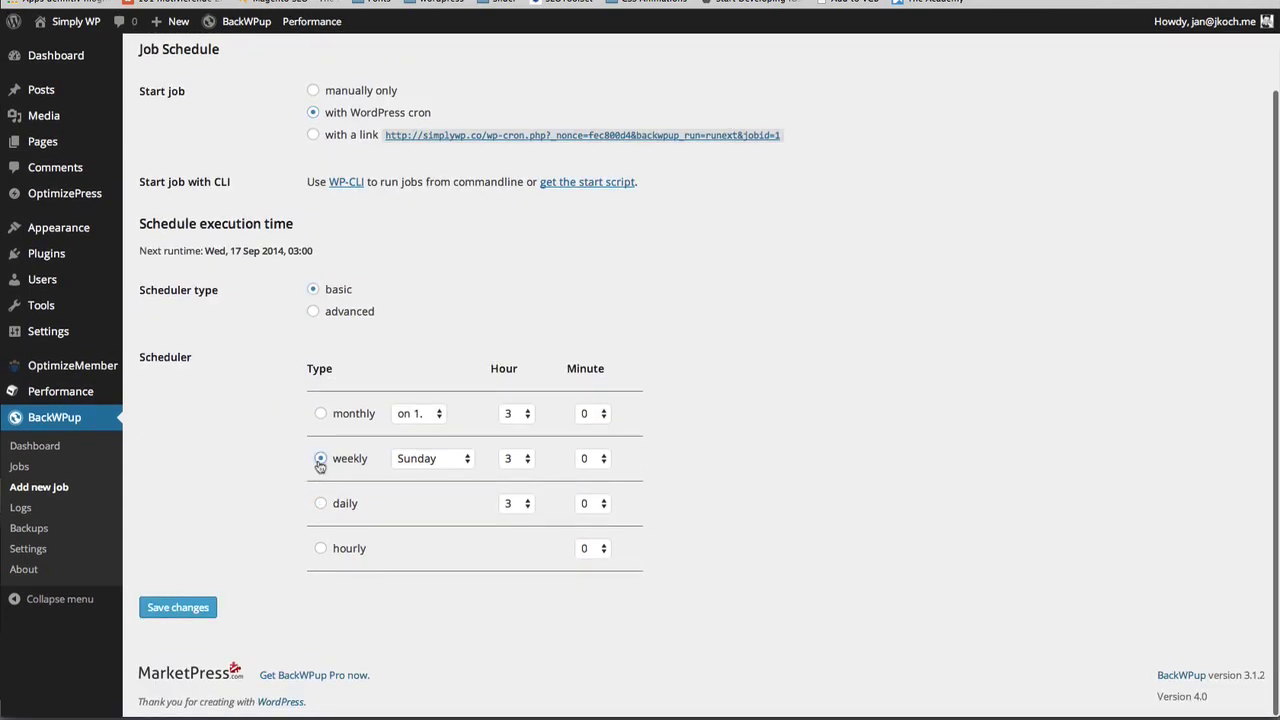
{"action": "left_click", "coordinate": [320, 458]}
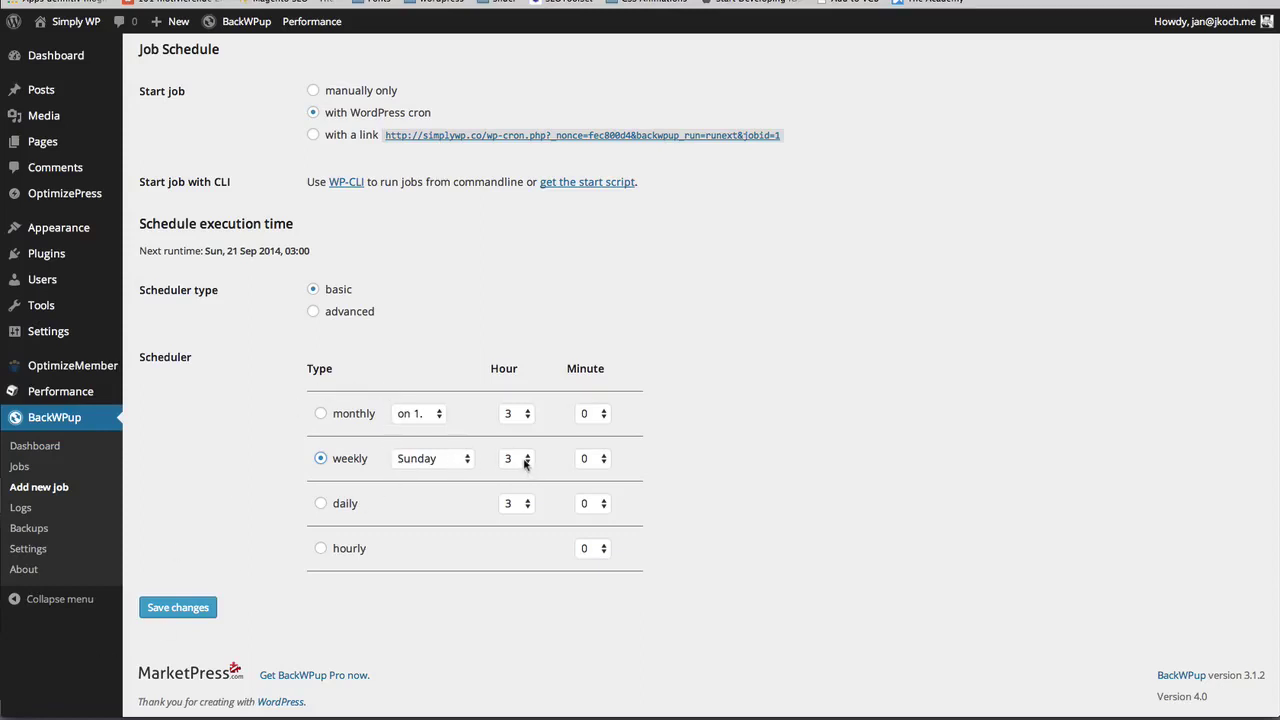
{"action": "left_click", "coordinate": [177, 607]}
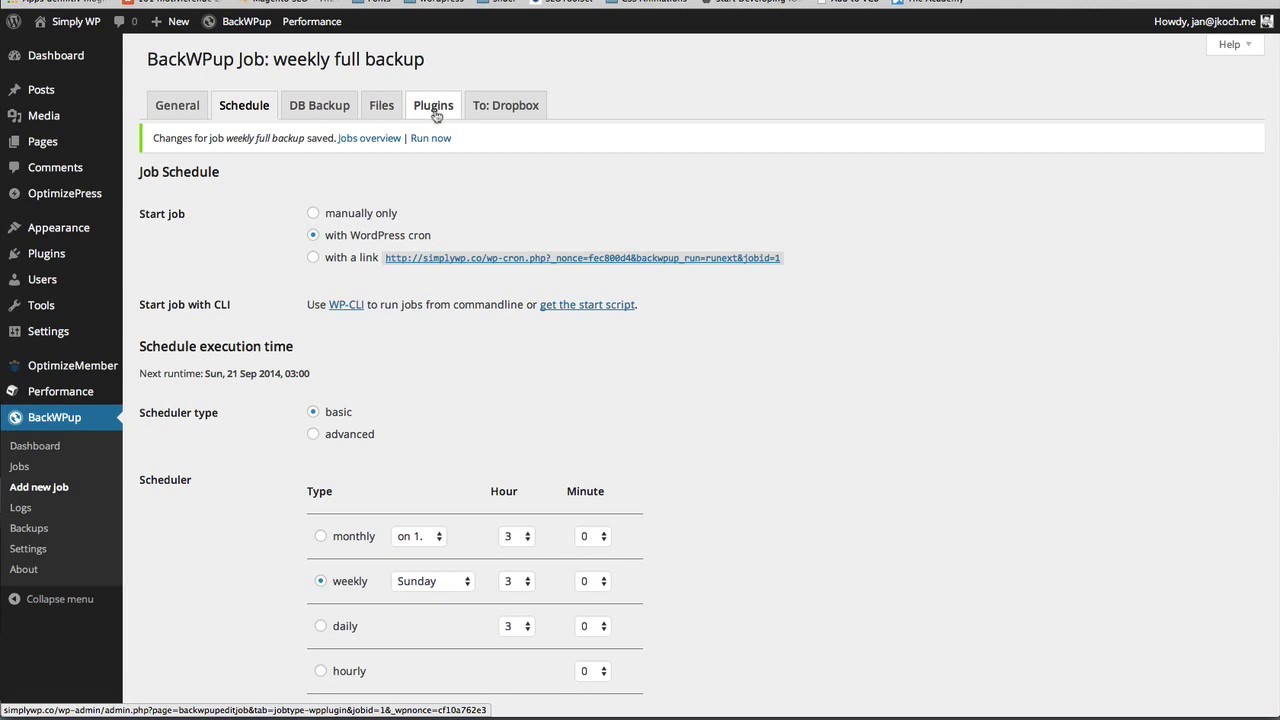
Authenticate the job with full Dropbox access and allow BackWPup to reach the account's files and folders
{"action": "left_click", "coordinate": [498, 114]}
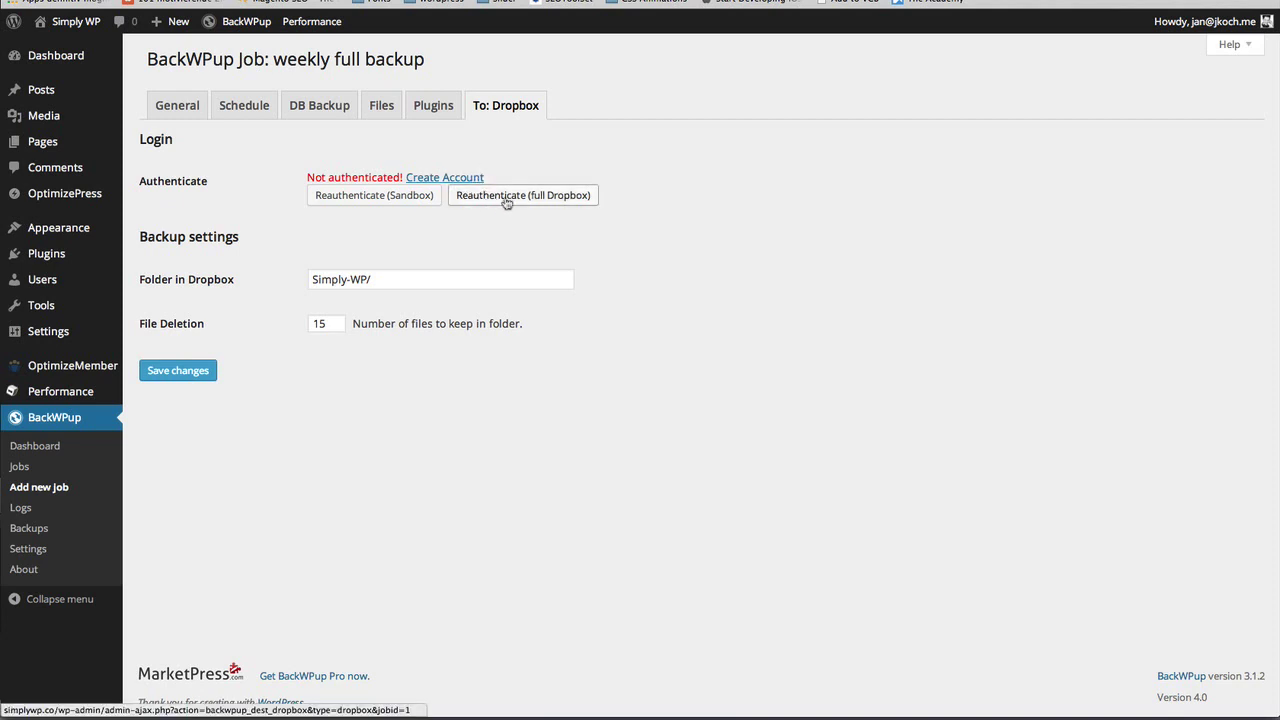
{"action": "left_click", "coordinate": [502, 194]}
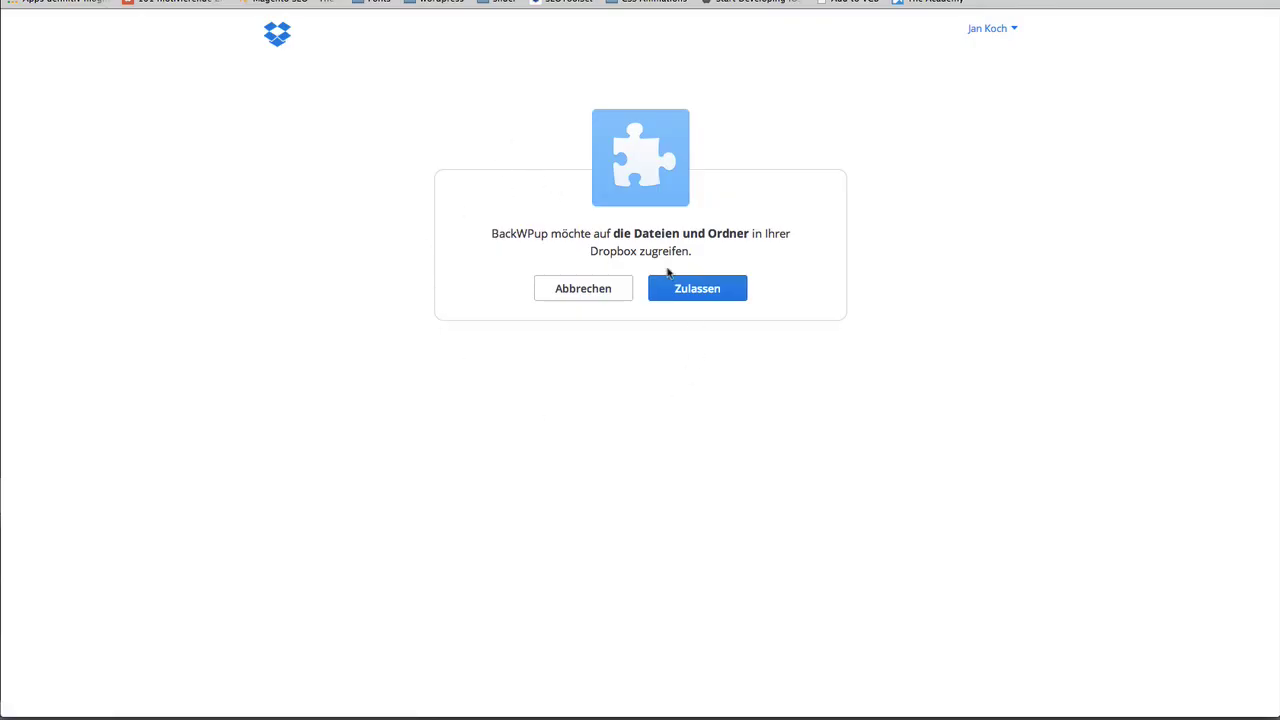
{"action": "left_click", "coordinate": [702, 291]}
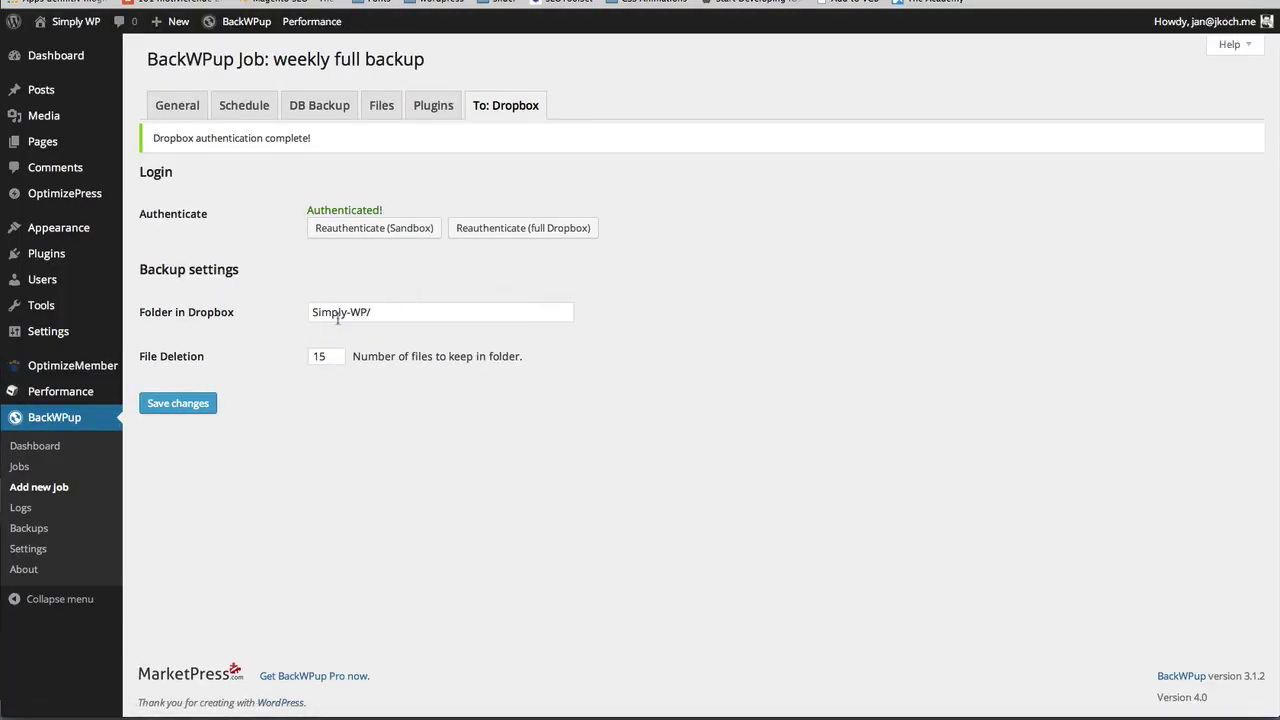
Set the number of backup files to keep in the Dropbox folder to 5 and save the changes
{"action": "left_click", "coordinate": [375, 313]}
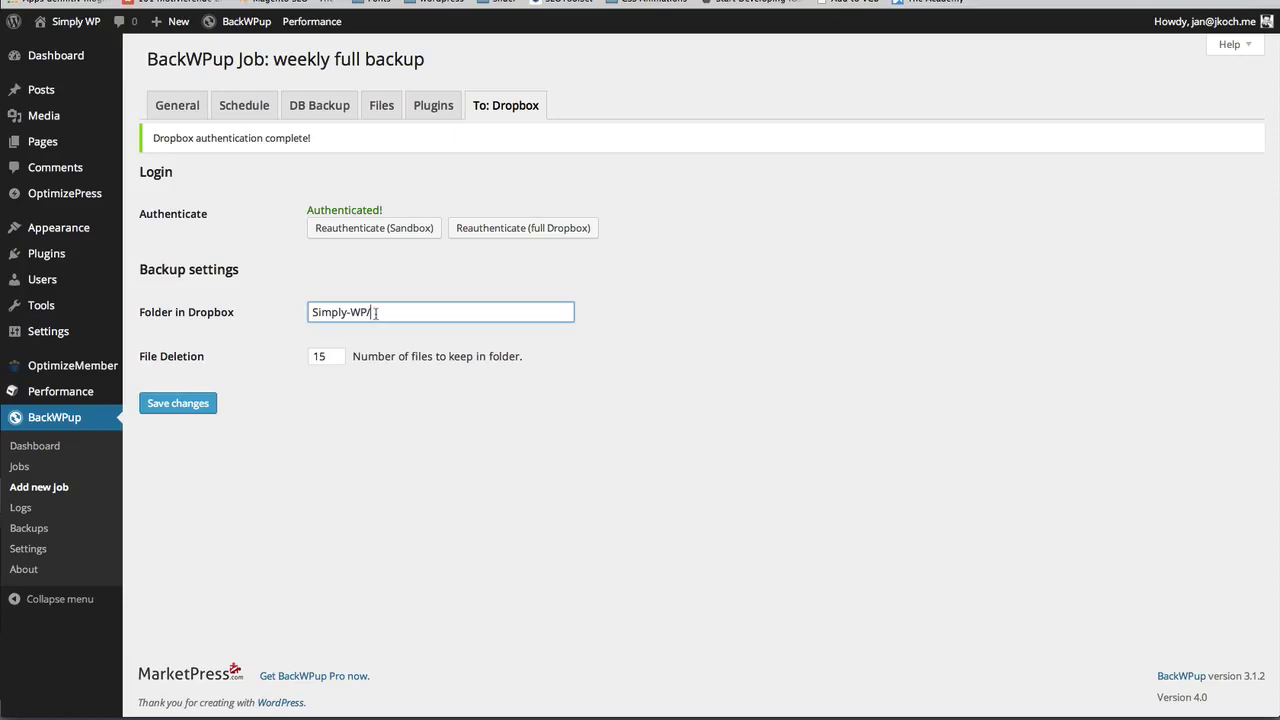
{"action": "left_click", "coordinate": [334, 356]}
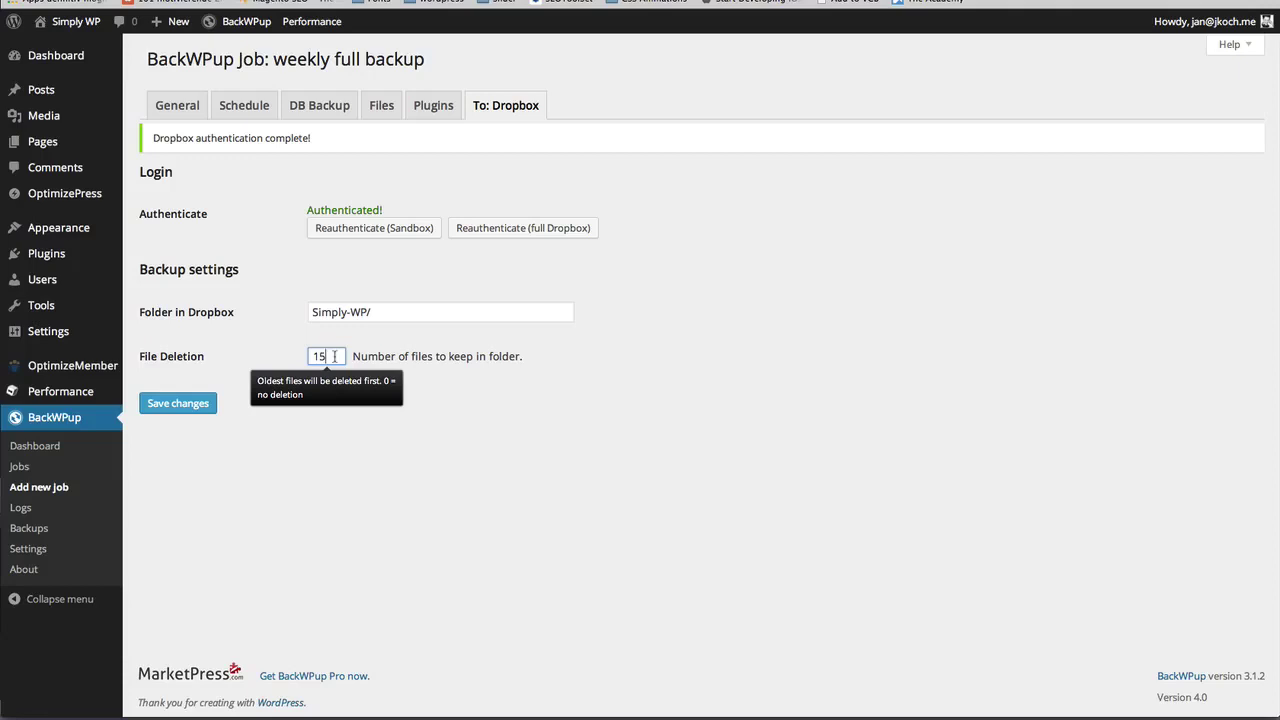
{"action": "key", "text": "BackSpace"}
{"action": "key", "text": "BackSpace"}
{"action": "type", "text": "5"}
{"action": "left_click", "coordinate": [563, 476]}
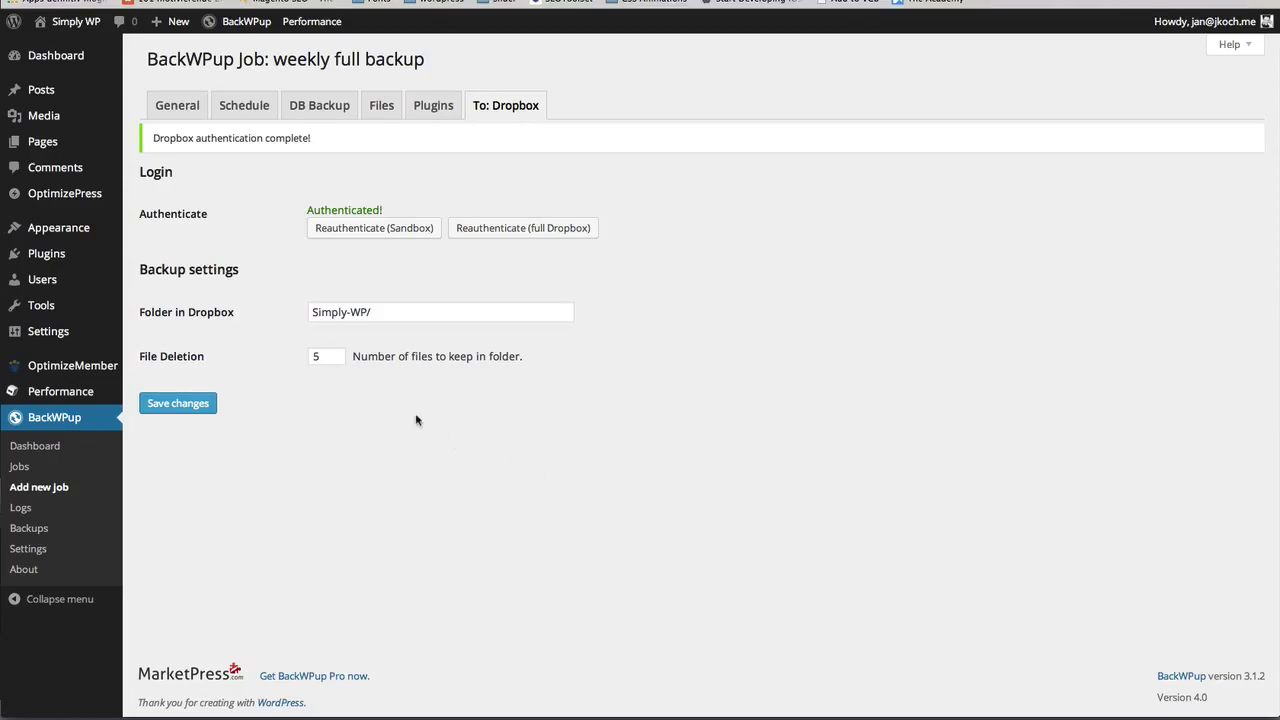
{"action": "left_click", "coordinate": [190, 405]}
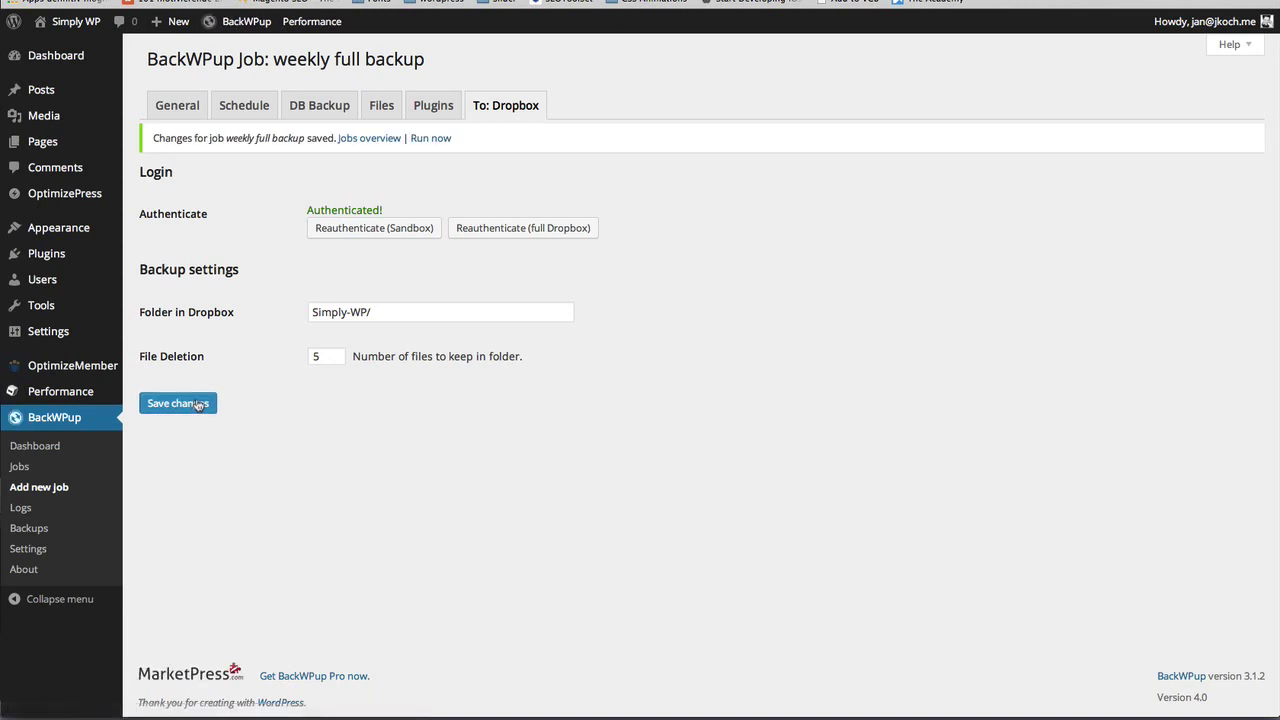
Run the weekly full backup job immediately, then open the Simply WP site
{"action": "left_click", "coordinate": [428, 140]}
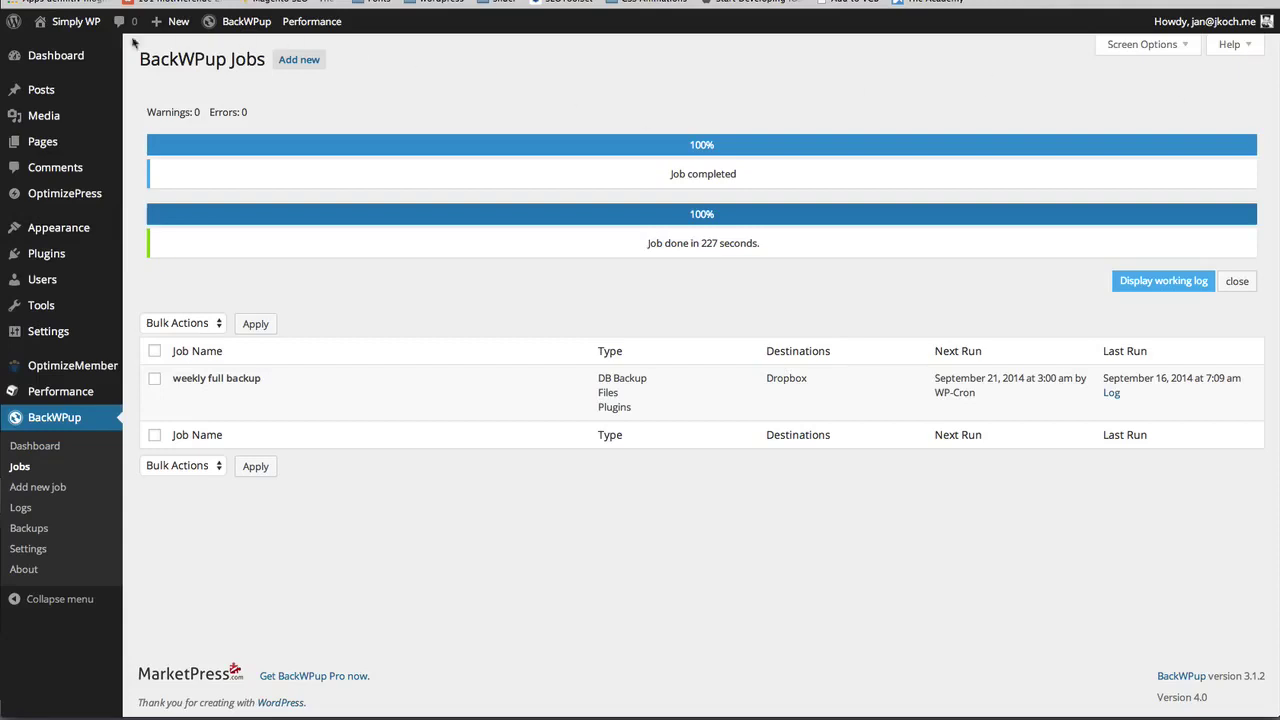
{"action": "left_click", "coordinate": [63, 24]}
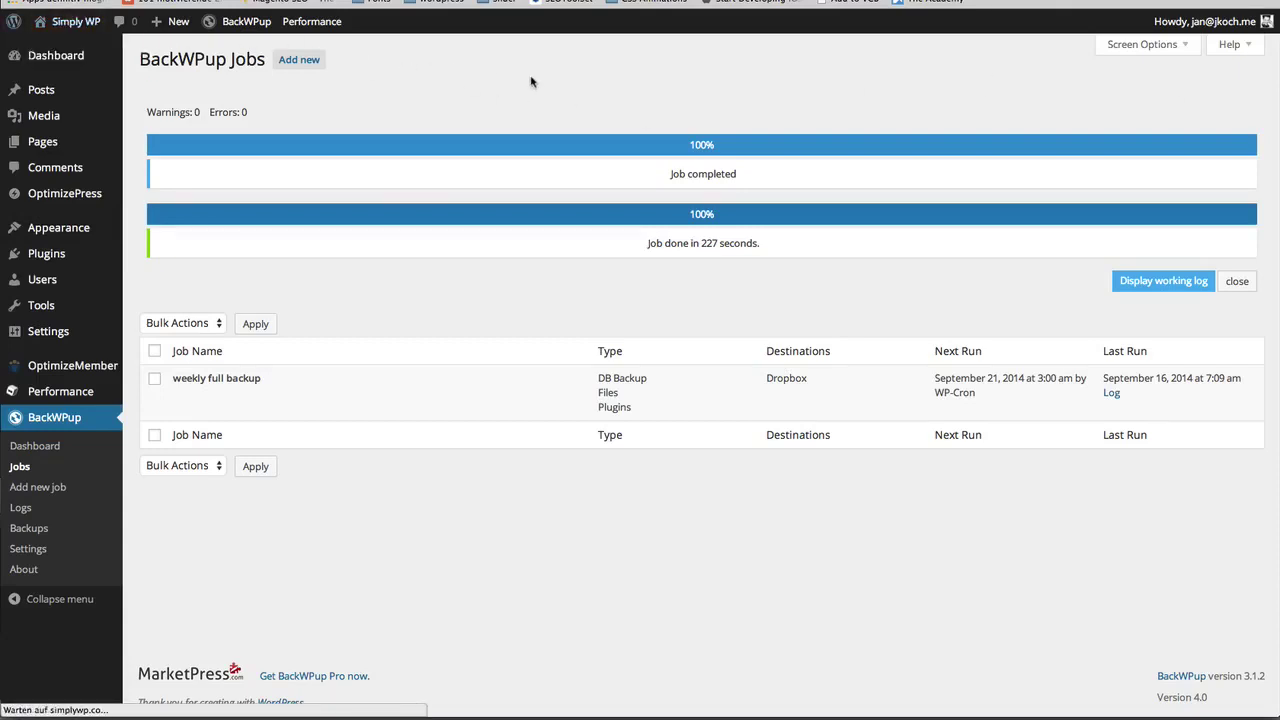